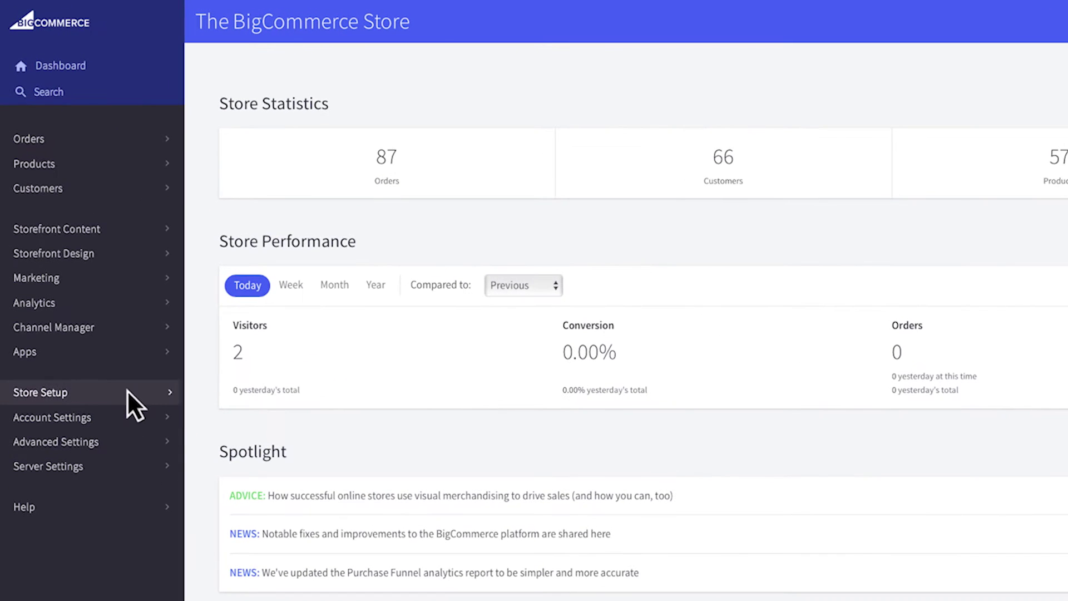
# - Enter the store's street address and city in the Store Profile
pyautogui.click(84, 261)
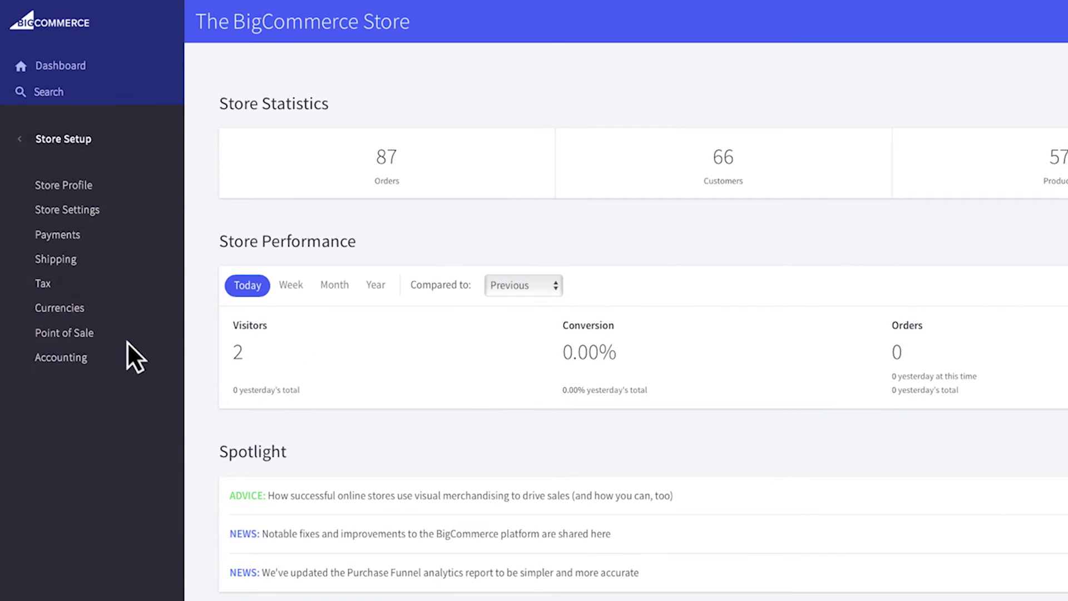
pyautogui.click(127, 186)
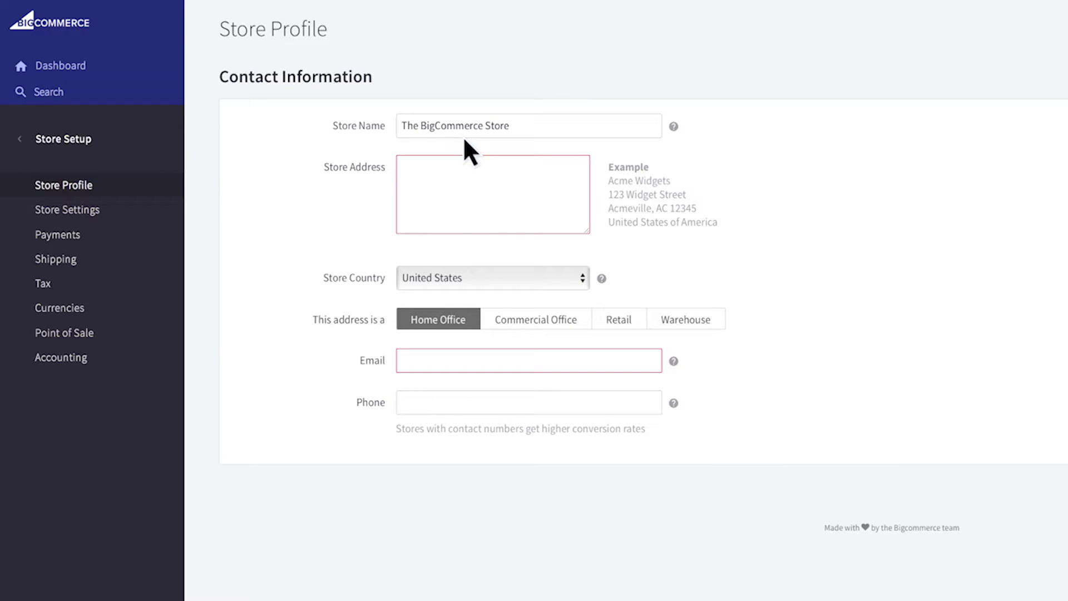
pyautogui.write('123 Longhorn Dr.')
pyautogui.press('Return')
pyautogui.write('Austin, TX 78702')
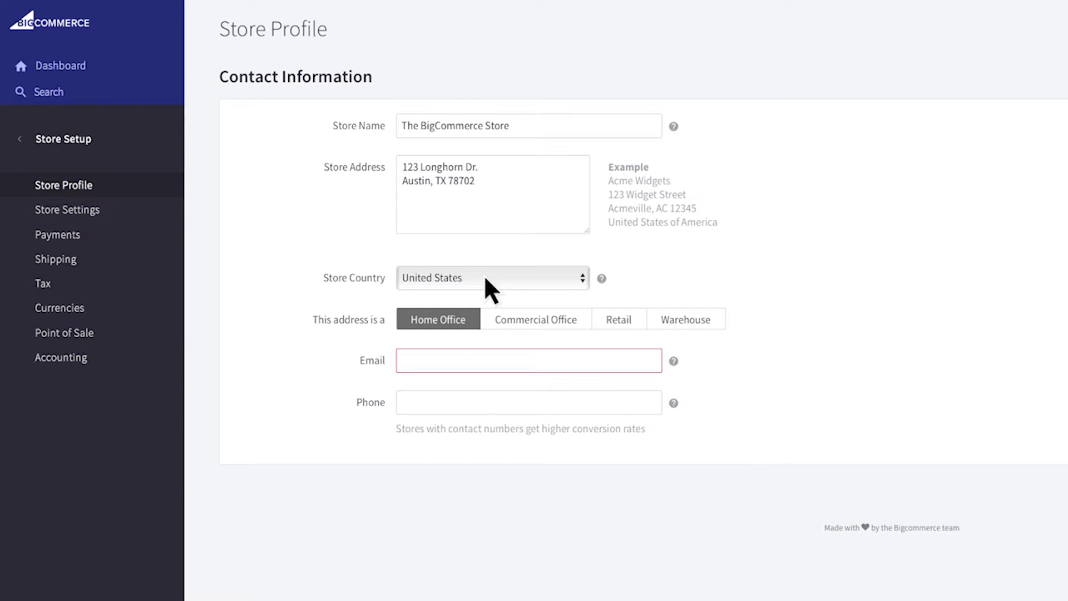
# - Mark the address as Commercial Office, fill in the store e-mail and phone number, and save
pyautogui.click(533, 323)
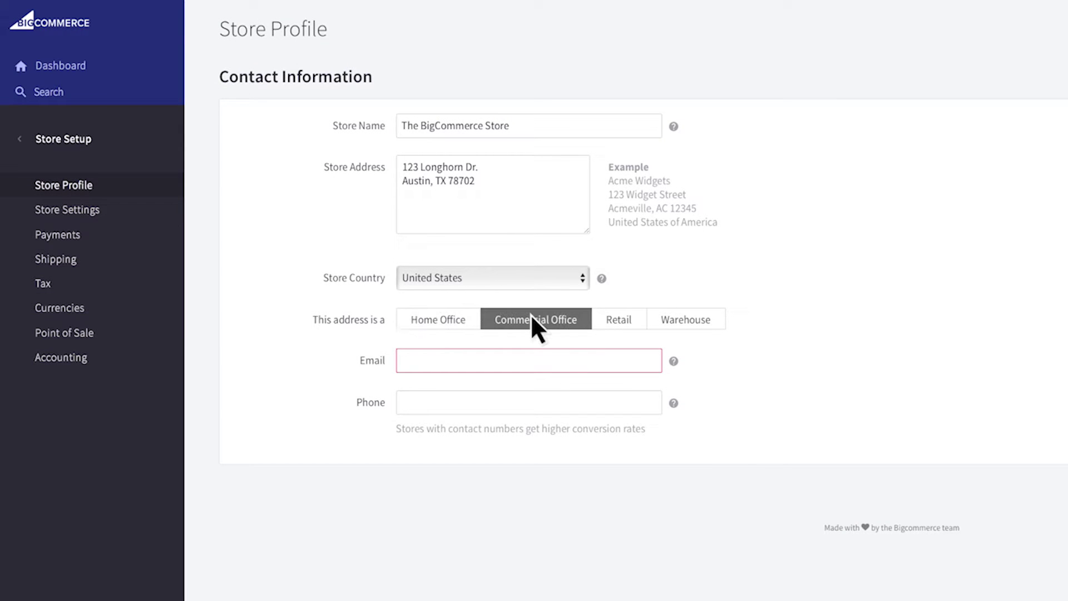
pyautogui.click(536, 360)
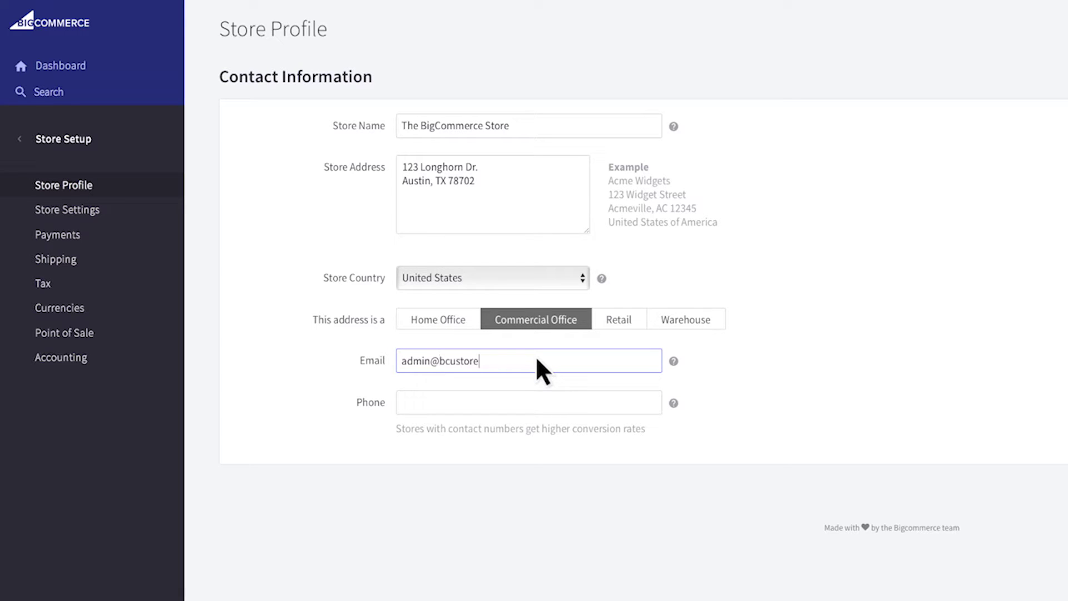
pyautogui.press('Tab')
pyautogui.press('Tab')
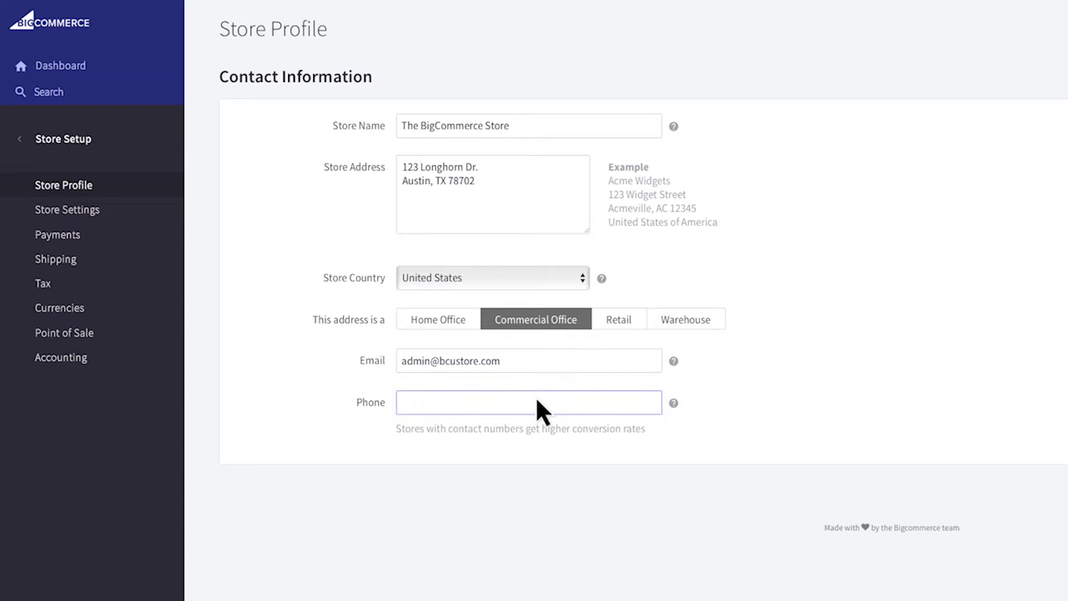
pyautogui.press('Tab')
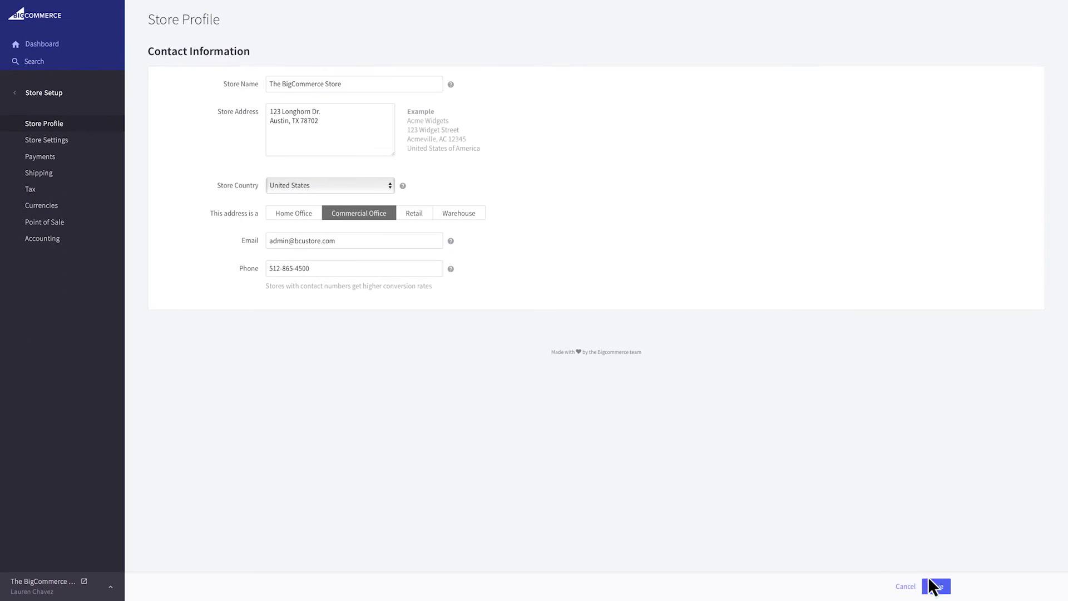
pyautogui.click(932, 585)
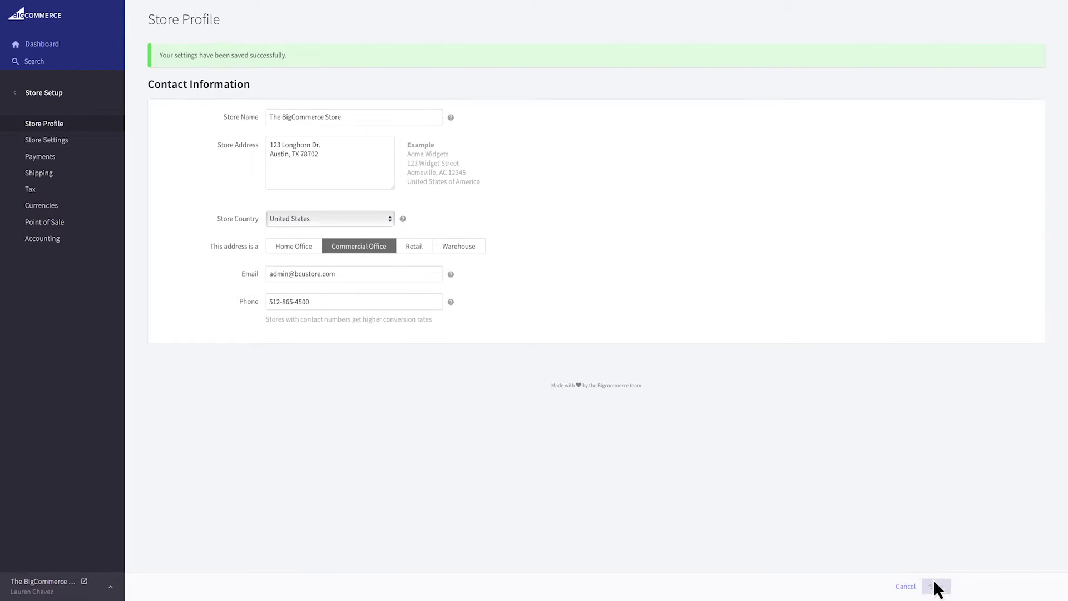
# - On Store Settings, switch Store Status to maintenance and back to Open
pyautogui.click(85, 140)
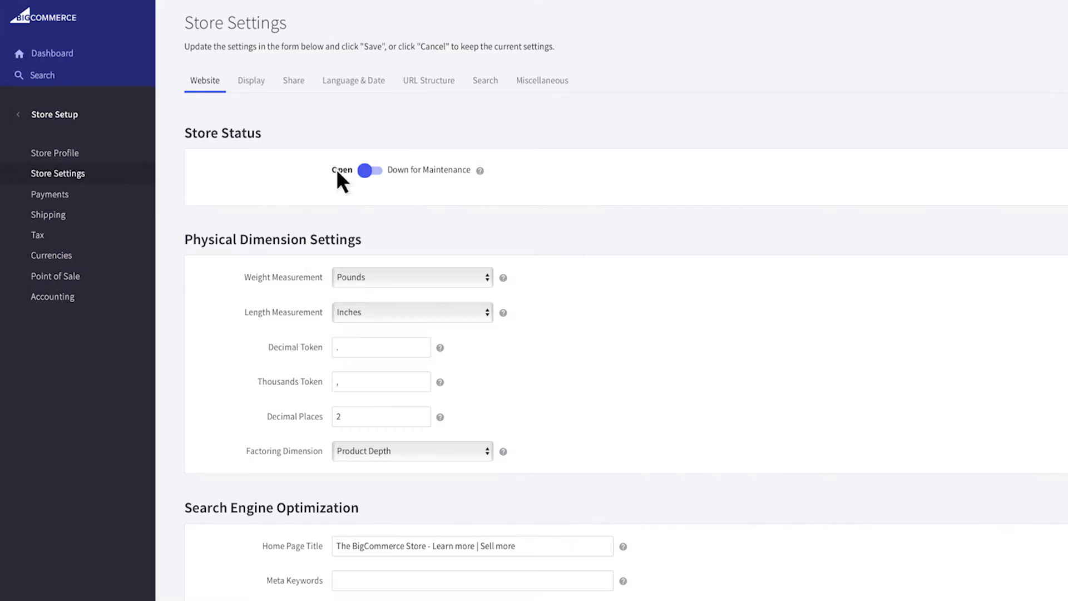
pyautogui.click(367, 170)
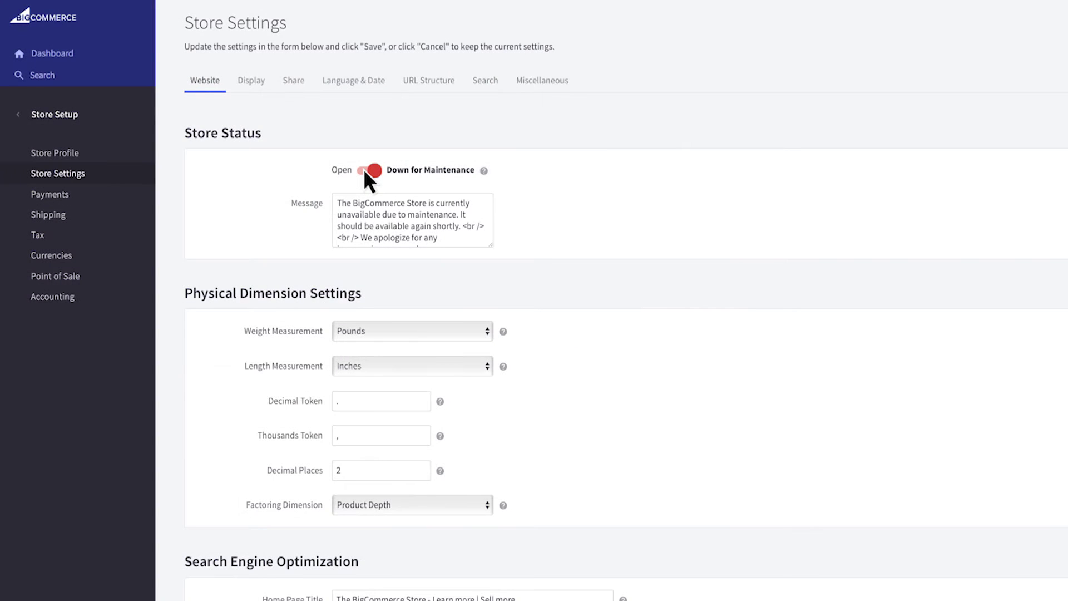
pyautogui.click(365, 171)
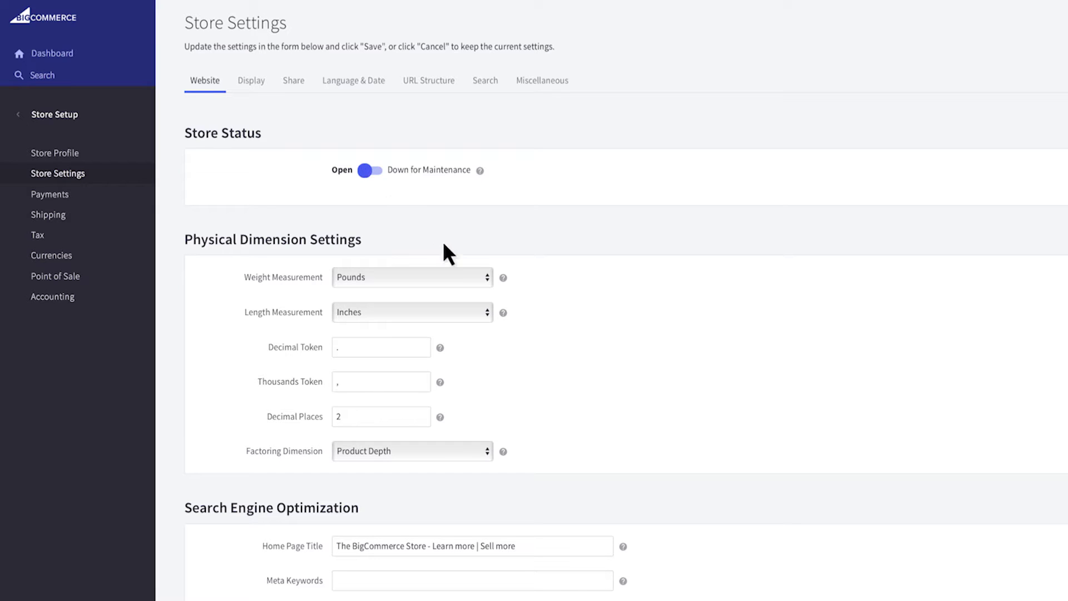
# - Keep the weight unit as Pounds and the length unit as Inches
pyautogui.click(479, 276)
pyautogui.click(479, 273)
pyautogui.click(478, 307)
pyautogui.click(478, 307)
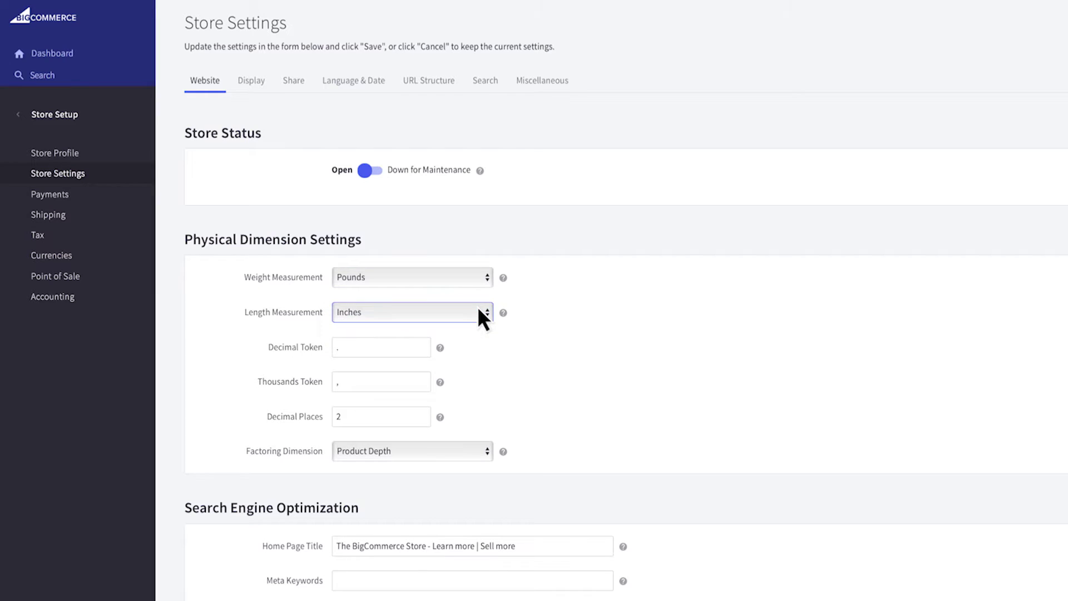
pyautogui.click(538, 310)
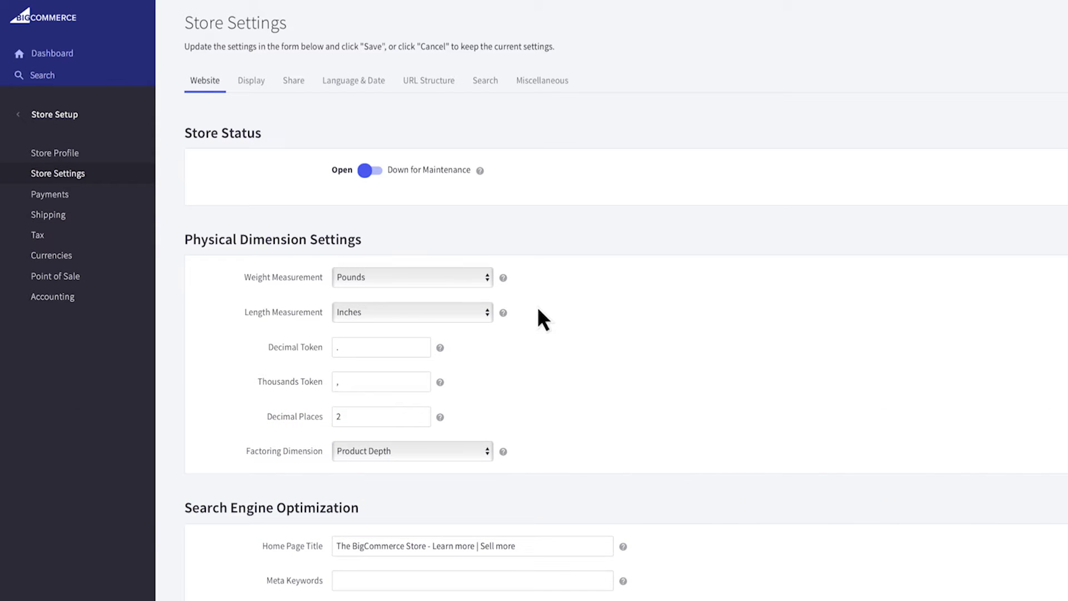
pyautogui.scroll(-6, 539, 317)
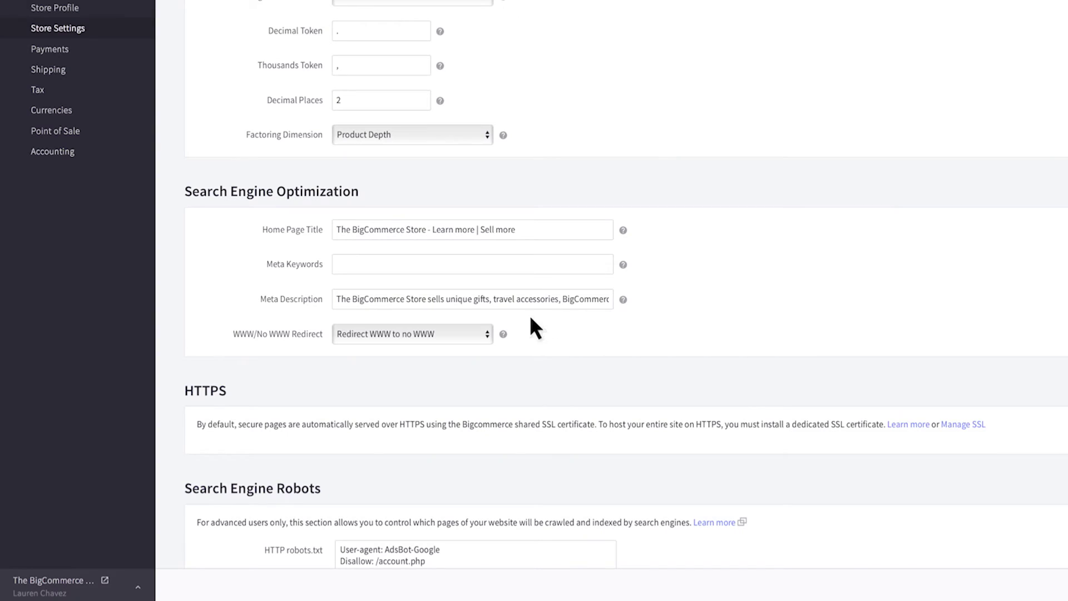
pyautogui.click(463, 334)
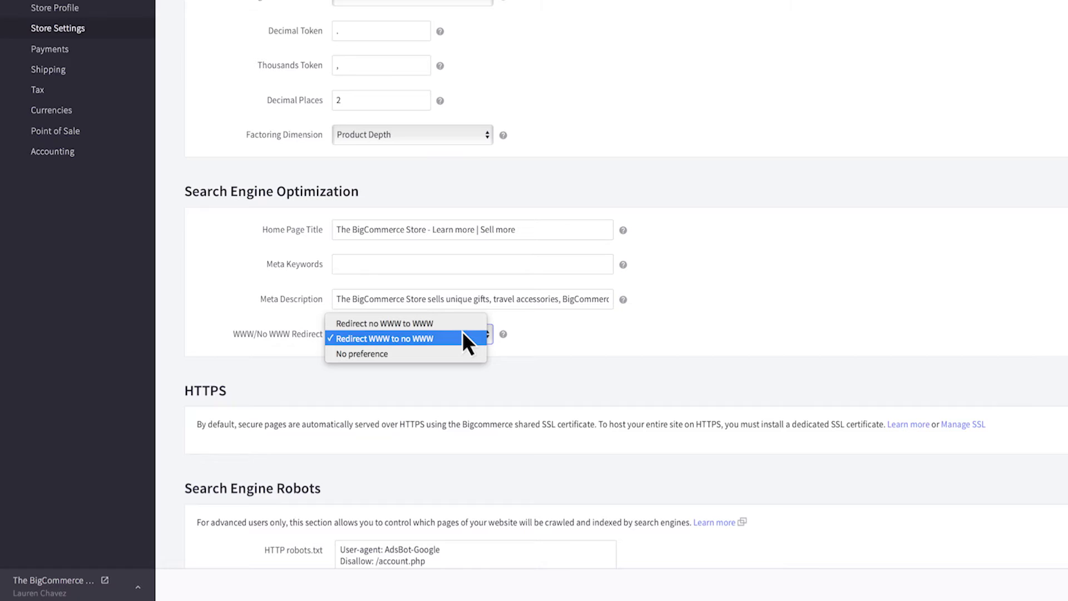
pyautogui.click(462, 332)
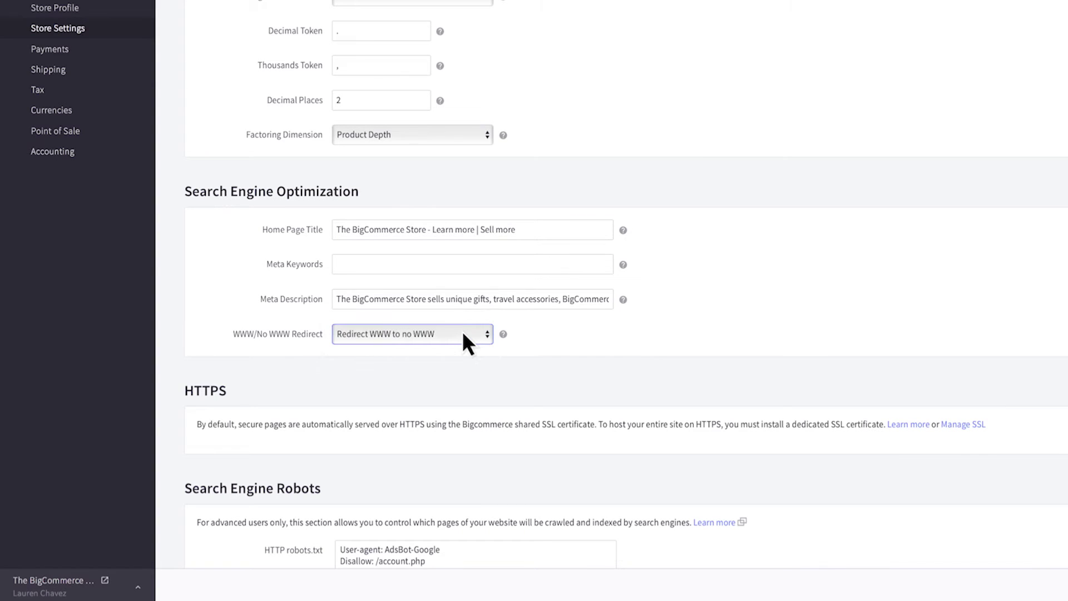
pyautogui.scroll(-5, 464, 334)
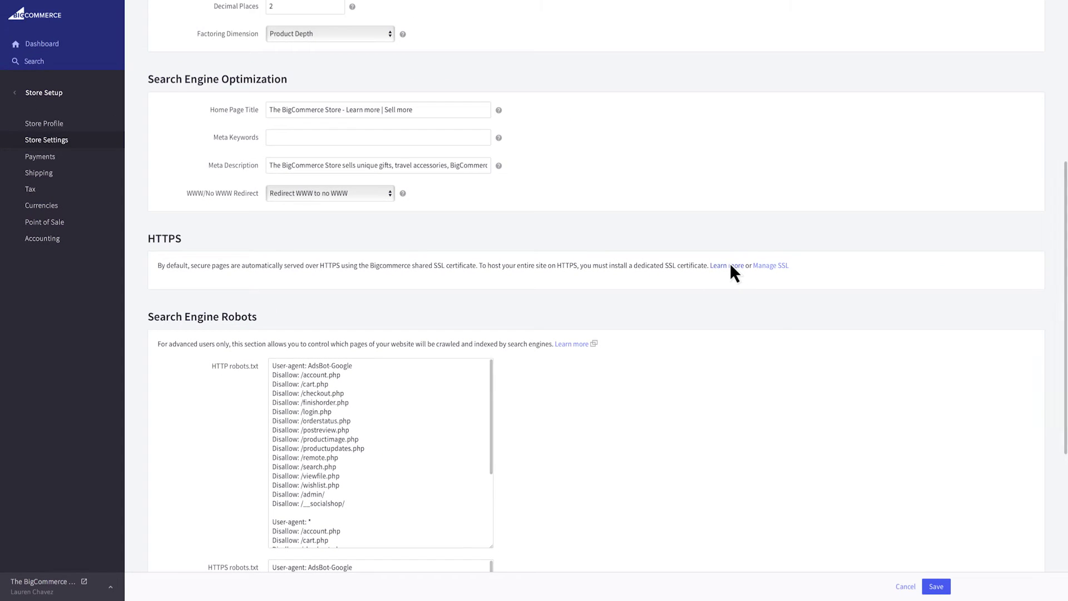
# - Save the Website tab settings, keeping the existing robots.txt rules
pyautogui.scroll(-4, 730, 266)
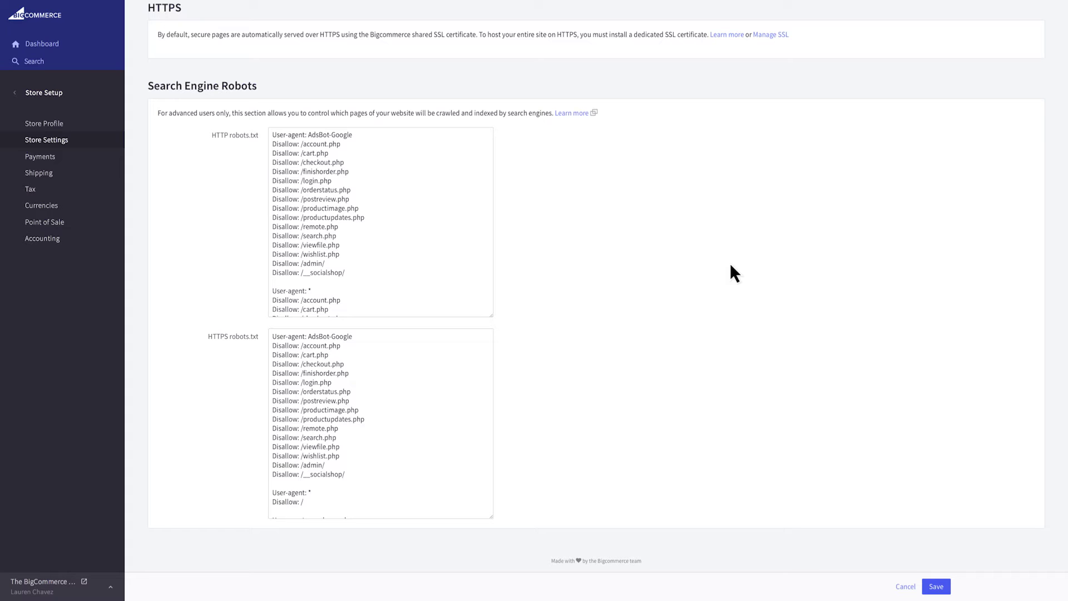
pyautogui.click(942, 585)
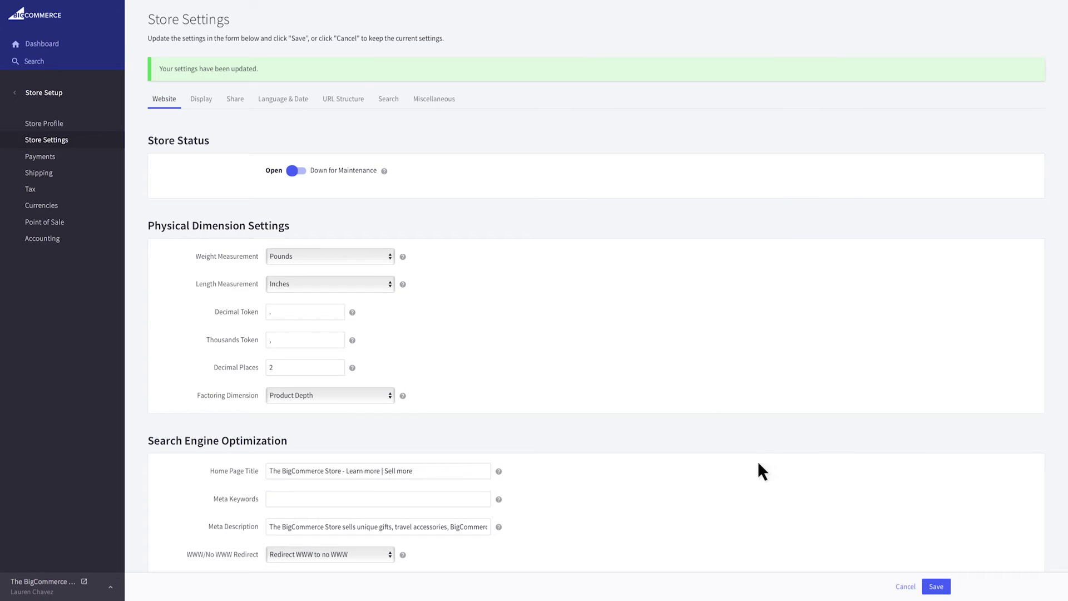
# - Review the Display tab's help notes and product display options
pyautogui.click(202, 100)
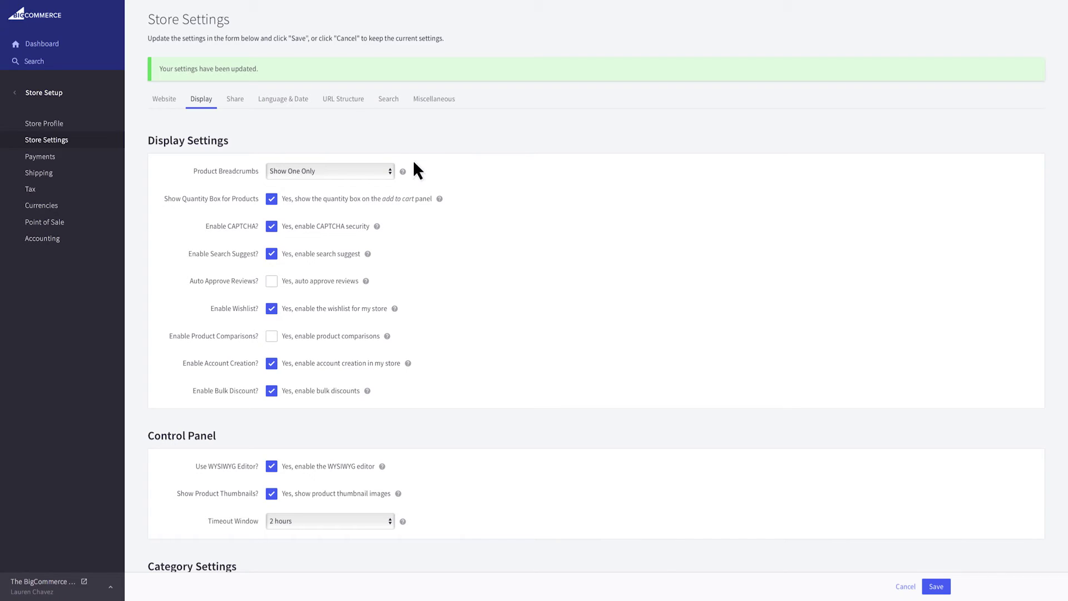
pyautogui.moveTo(403, 171)
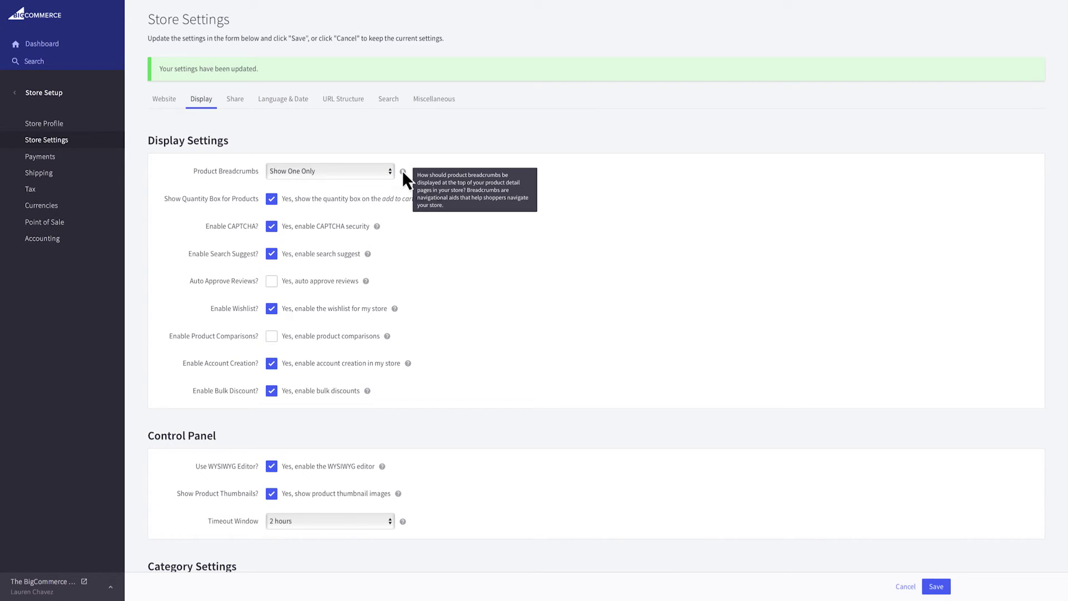
pyautogui.moveTo(439, 197)
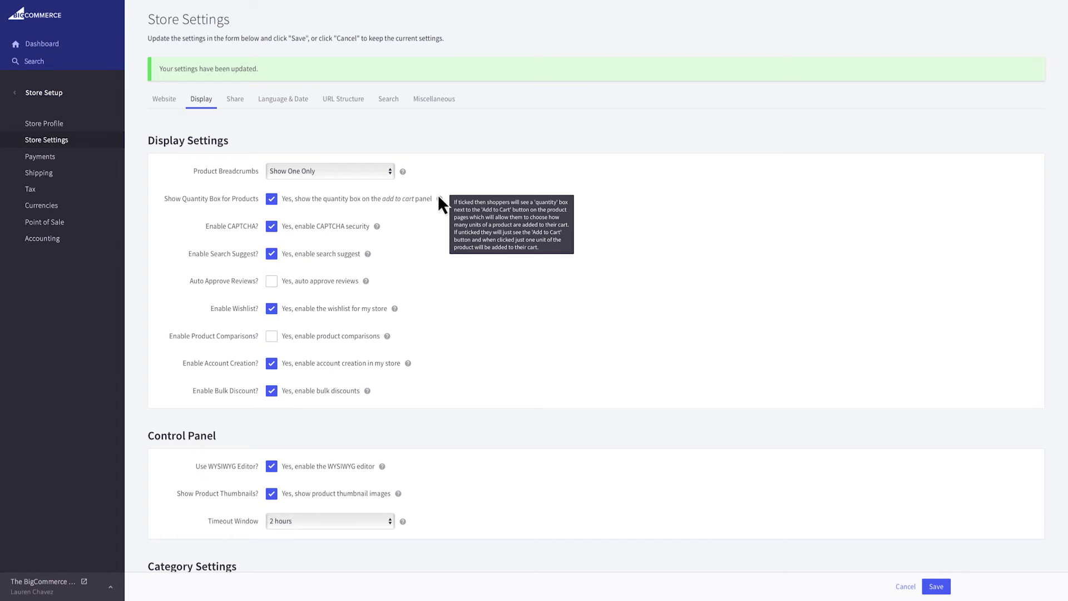
pyautogui.scroll(-10, 440, 197)
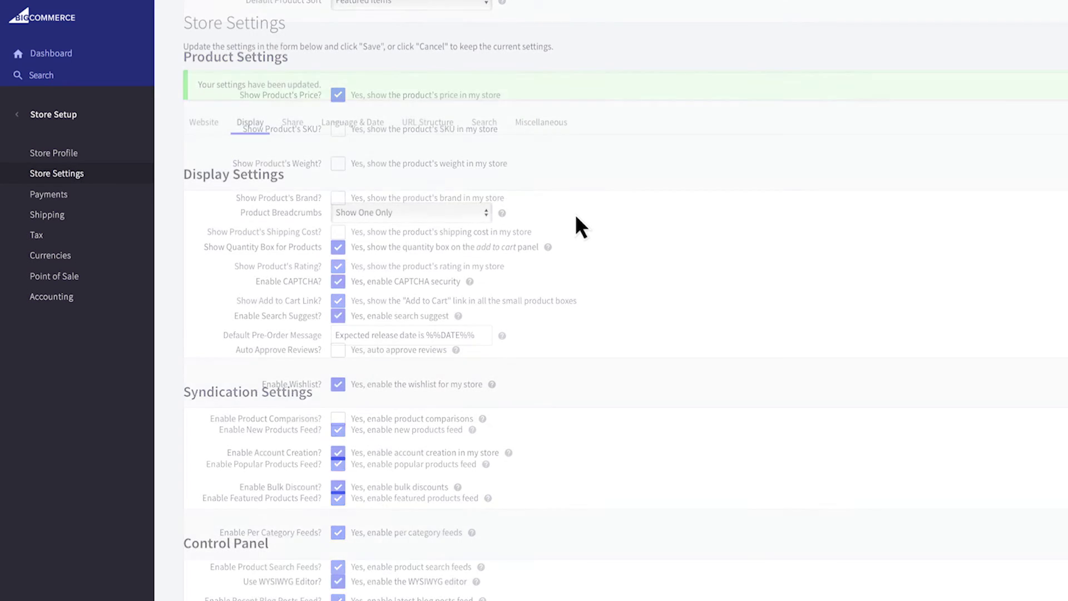
# - On the Share tab, enable the Facebook, Twitter and Pinterest share buttons
pyautogui.click(295, 119)
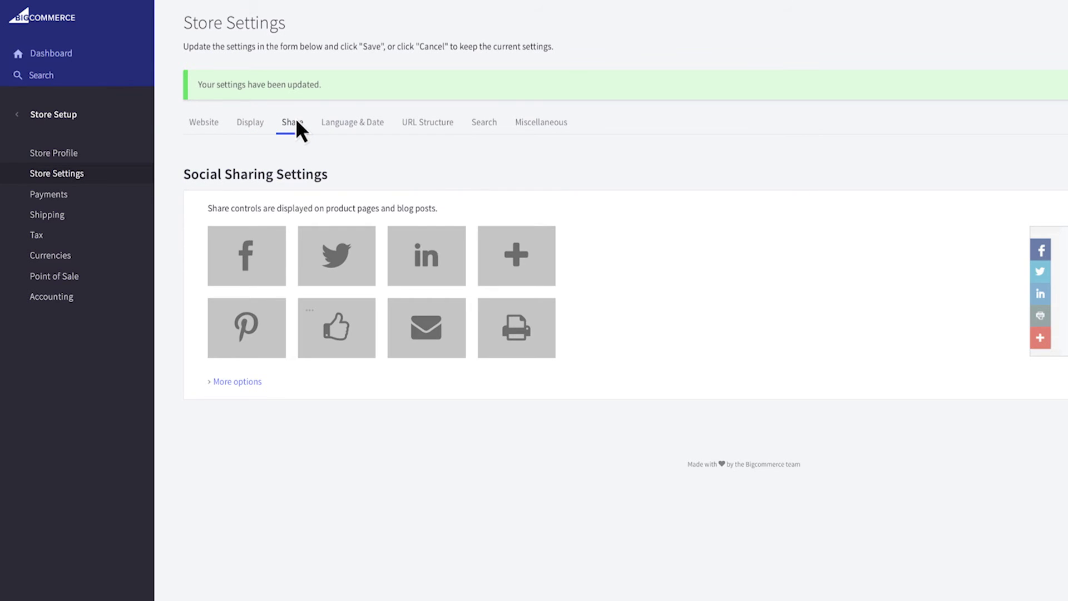
pyautogui.click(265, 252)
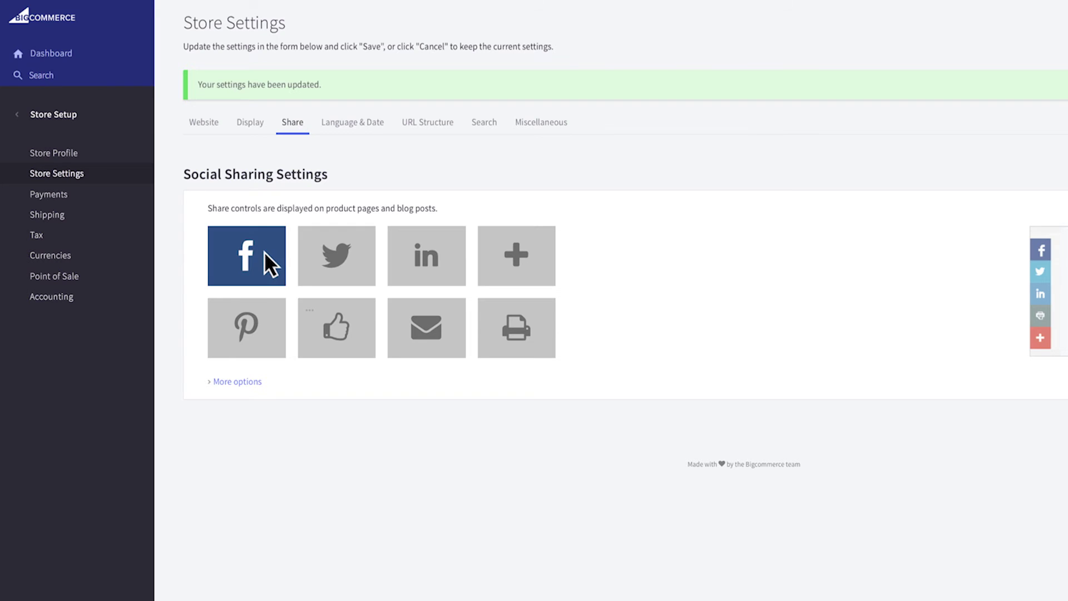
pyautogui.click(336, 255)
pyautogui.click(256, 318)
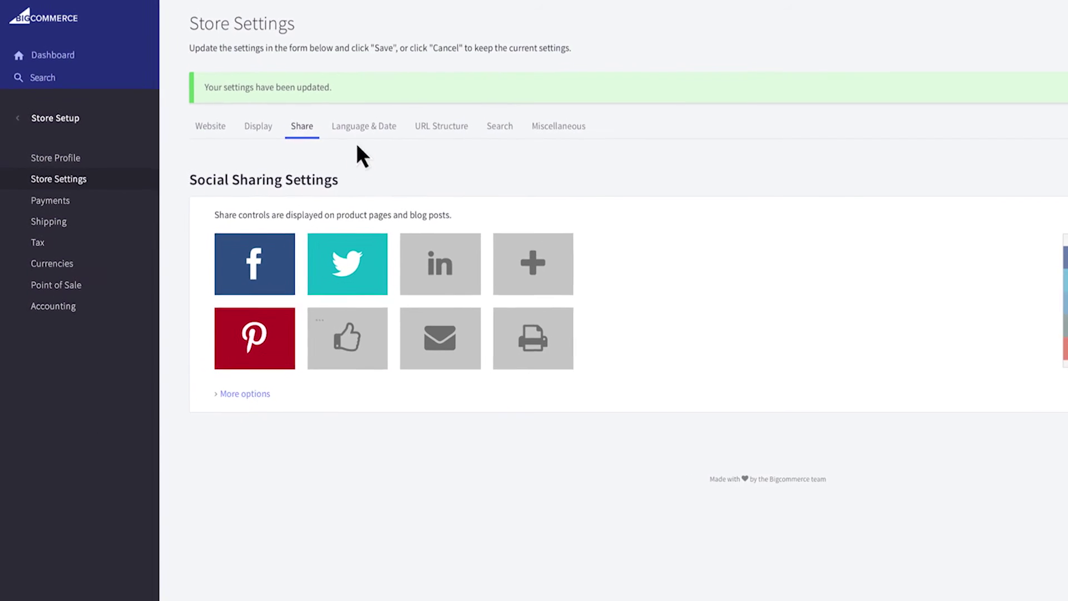
# - Keep Central Time as the timezone, enable DST correction, and show URL Structure settings
pyautogui.click(388, 132)
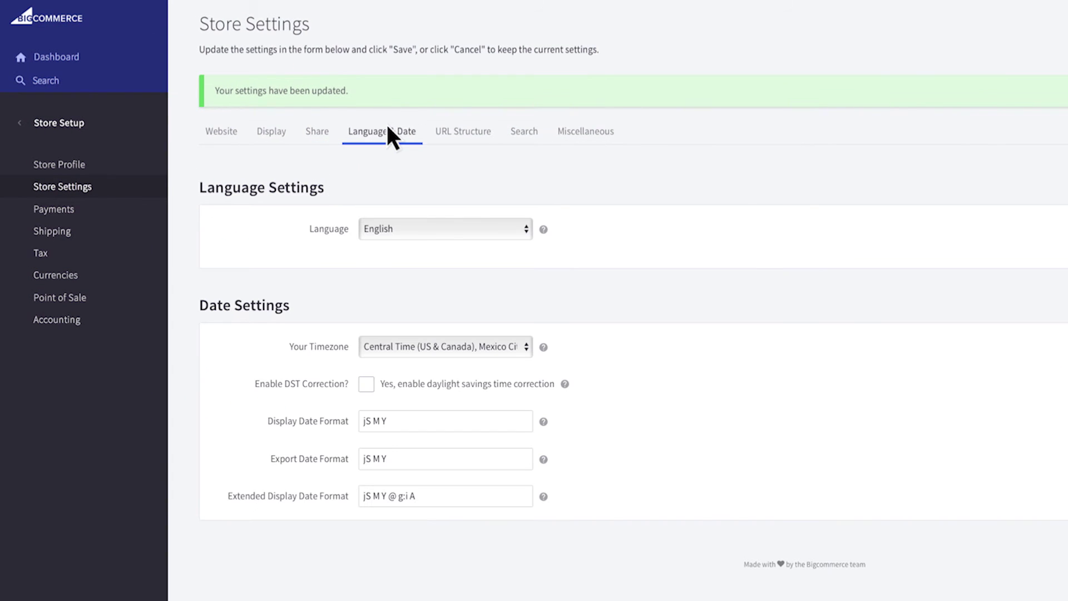
pyautogui.click(520, 340)
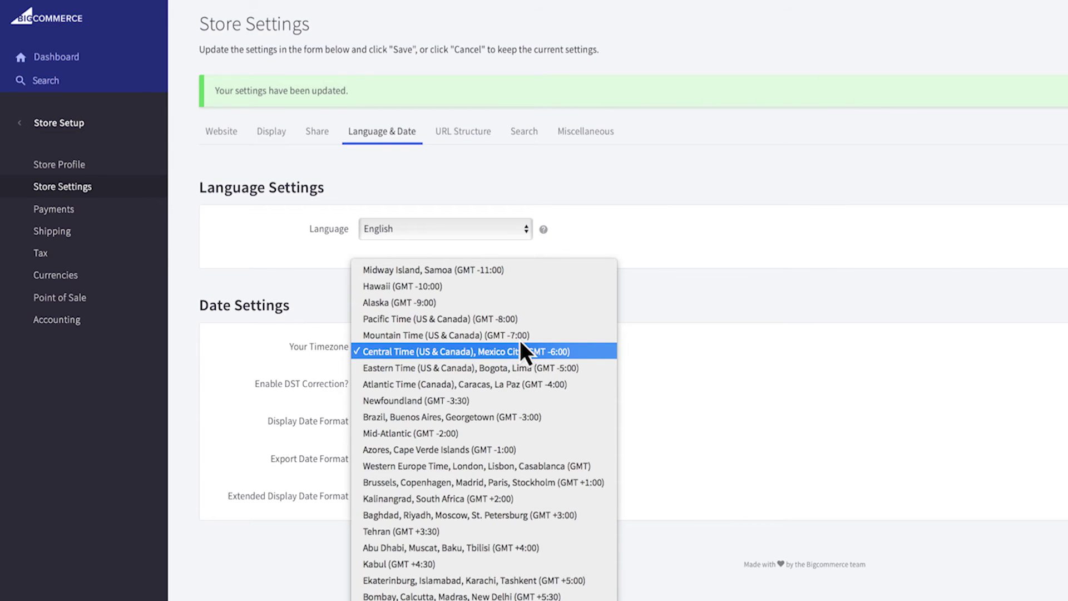
pyautogui.click(520, 343)
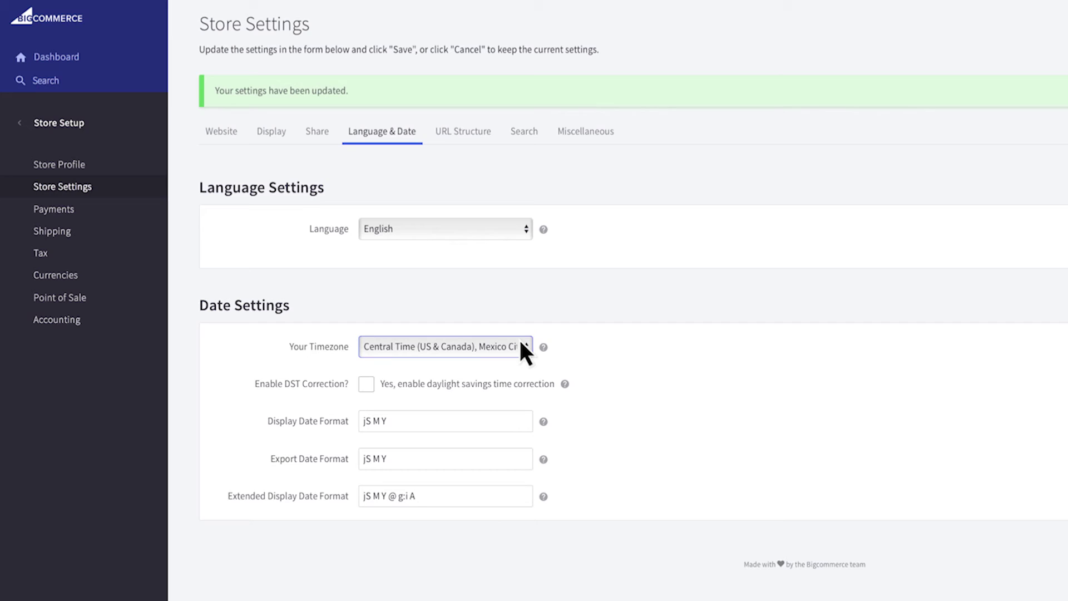
pyautogui.click(366, 383)
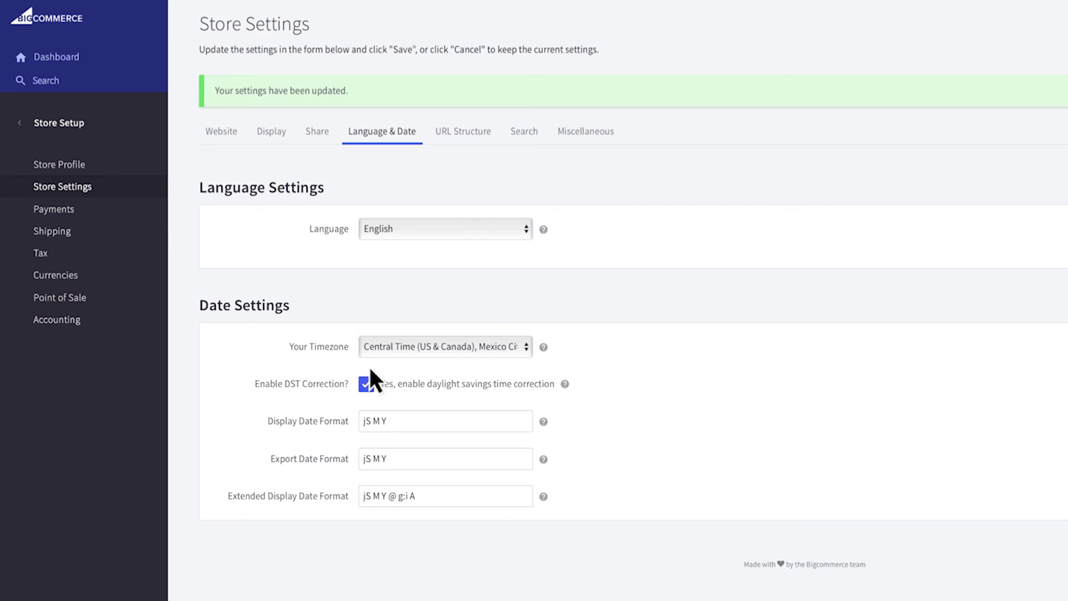
pyautogui.click(475, 132)
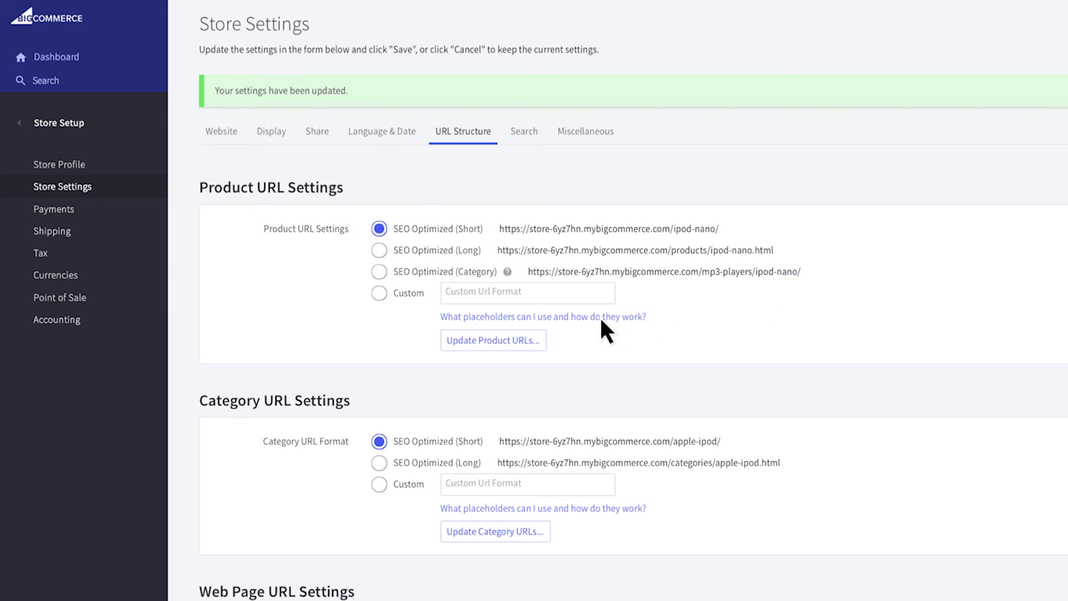
# - Set the Search tab's Default Product Sort to Newest Items
pyautogui.click(523, 132)
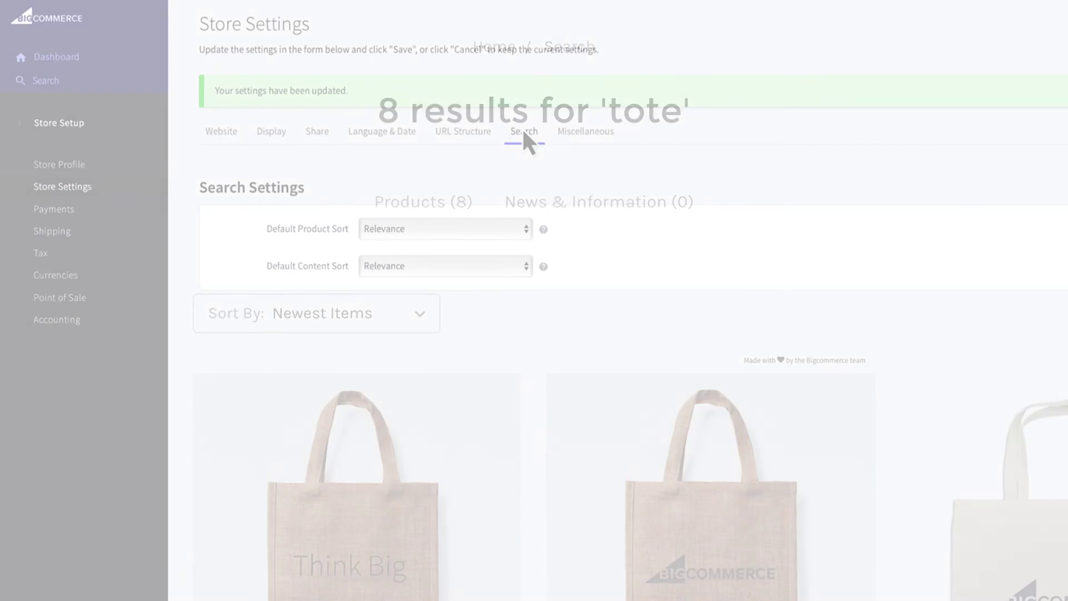
pyautogui.click(516, 227)
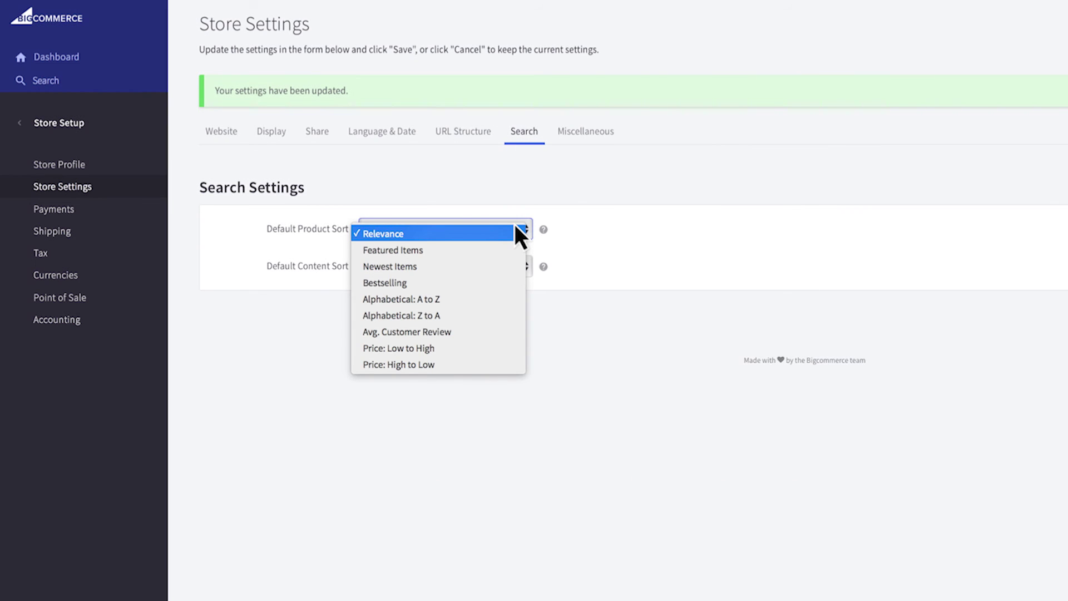
pyautogui.click(515, 265)
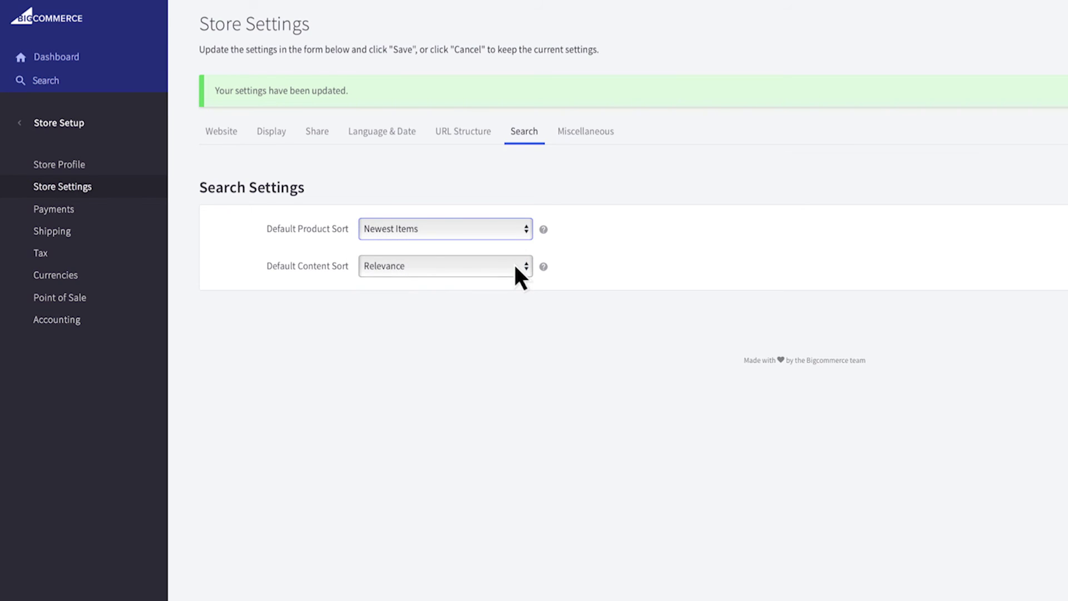
# - Enable product review emails, invoice forwarding to the invoice e-mail, and abandoned cart notifications, then save
pyautogui.click(601, 134)
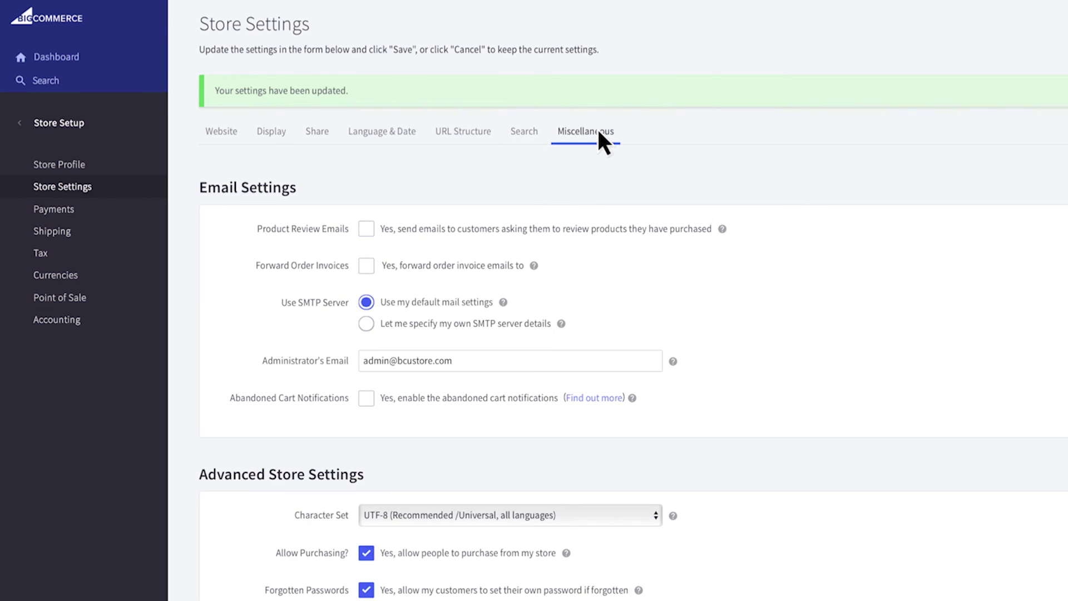
pyautogui.click(366, 229)
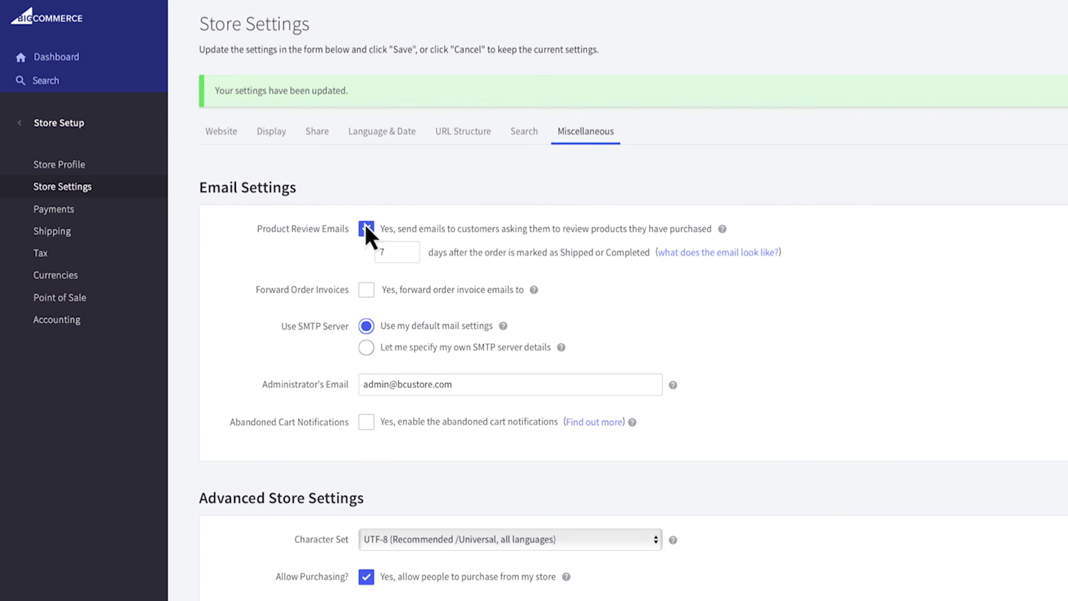
pyautogui.click(366, 290)
pyautogui.click(495, 312)
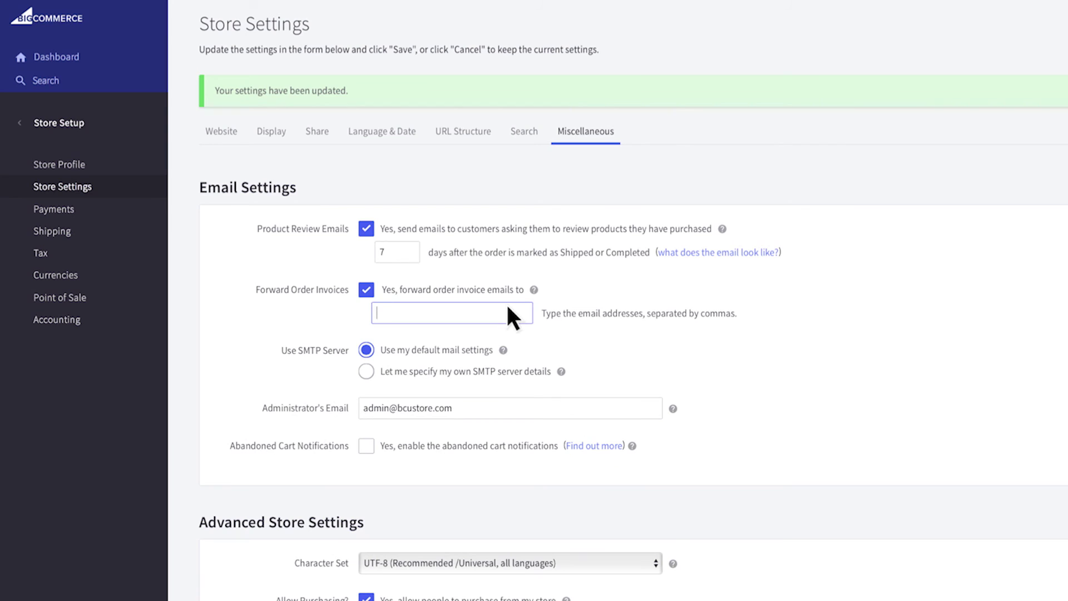
pyautogui.press('Tab')
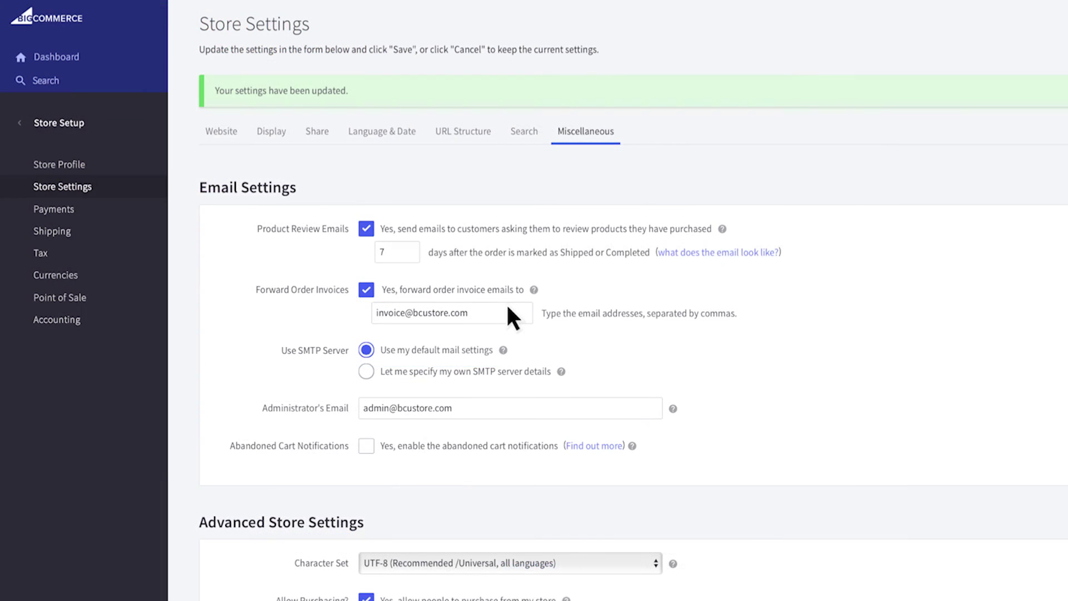
pyautogui.click(366, 446)
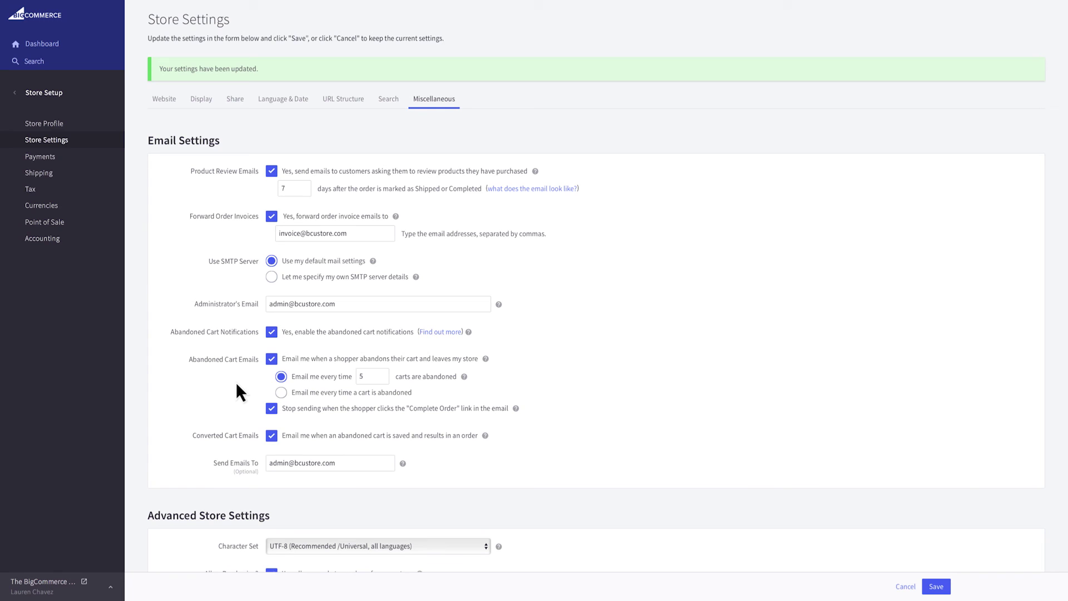
pyautogui.click(939, 585)
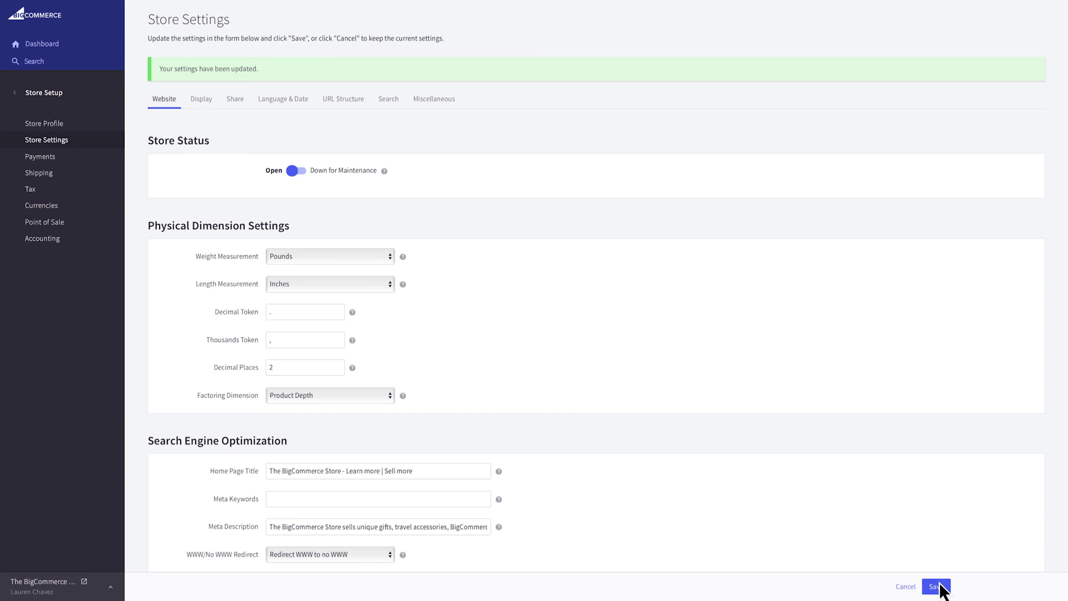